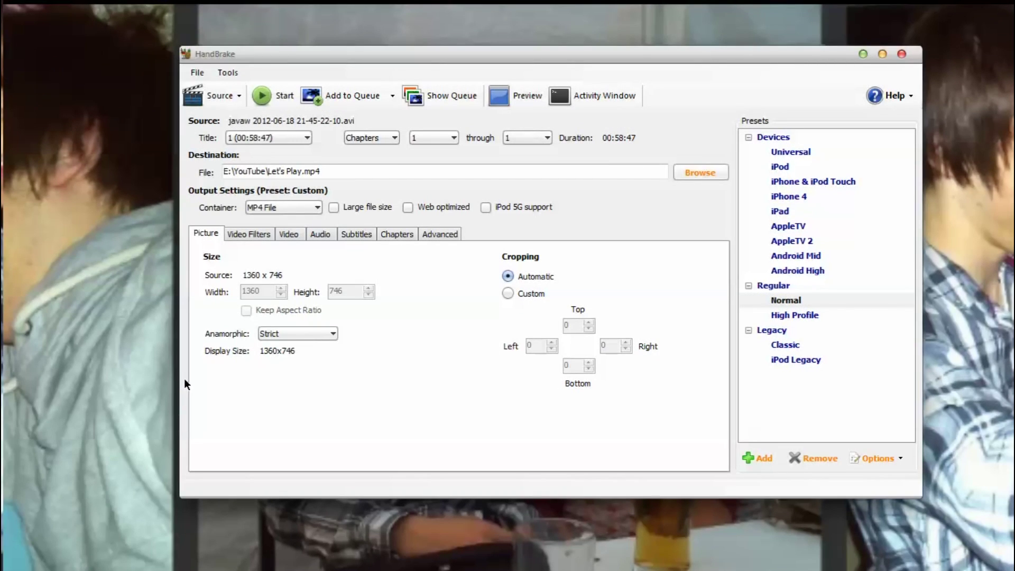
# Pick a single video file as the HandBrake source type.
pyautogui.click(233, 98)
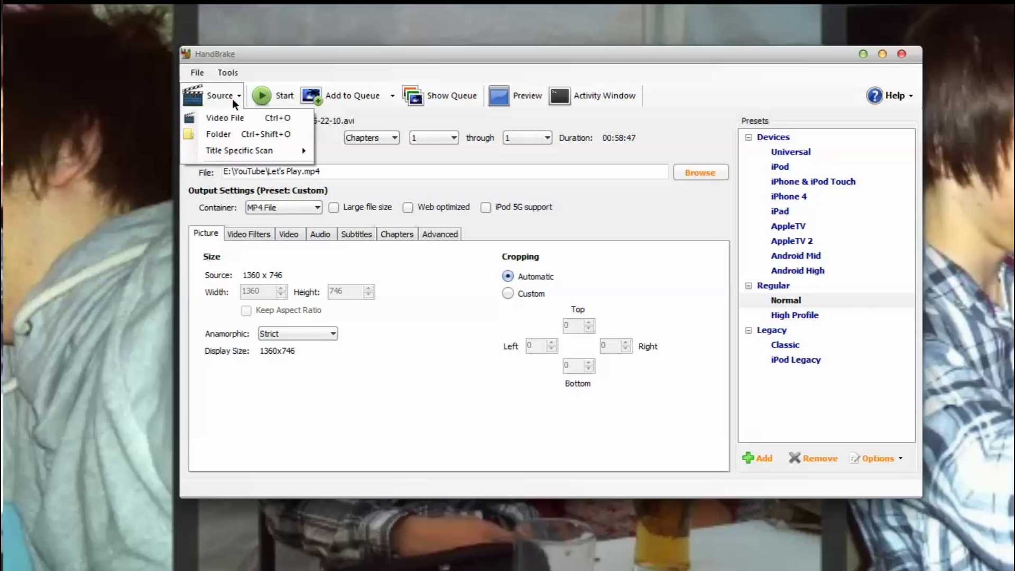
pyautogui.click(235, 99)
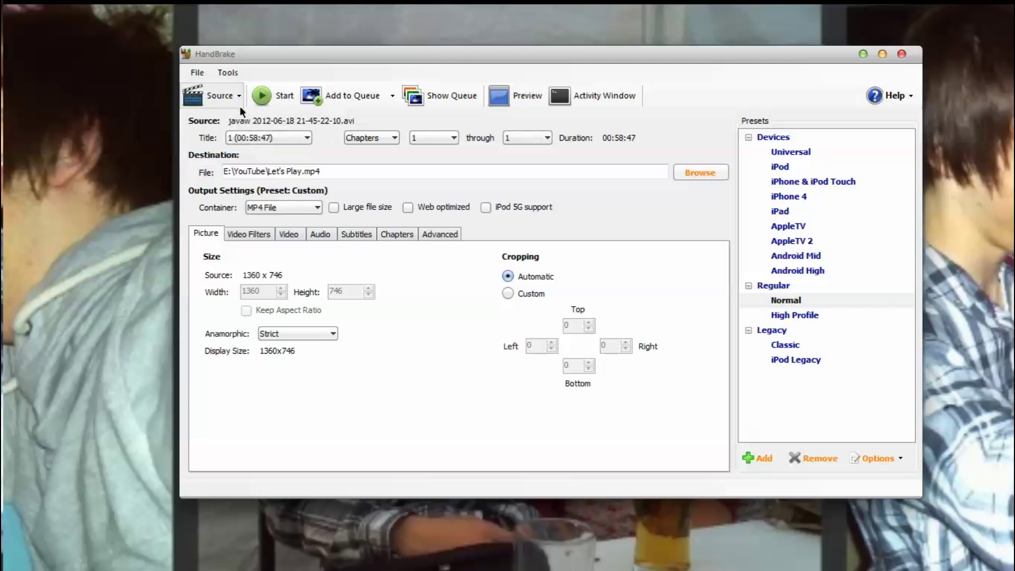
pyautogui.click(238, 100)
pyautogui.click(239, 116)
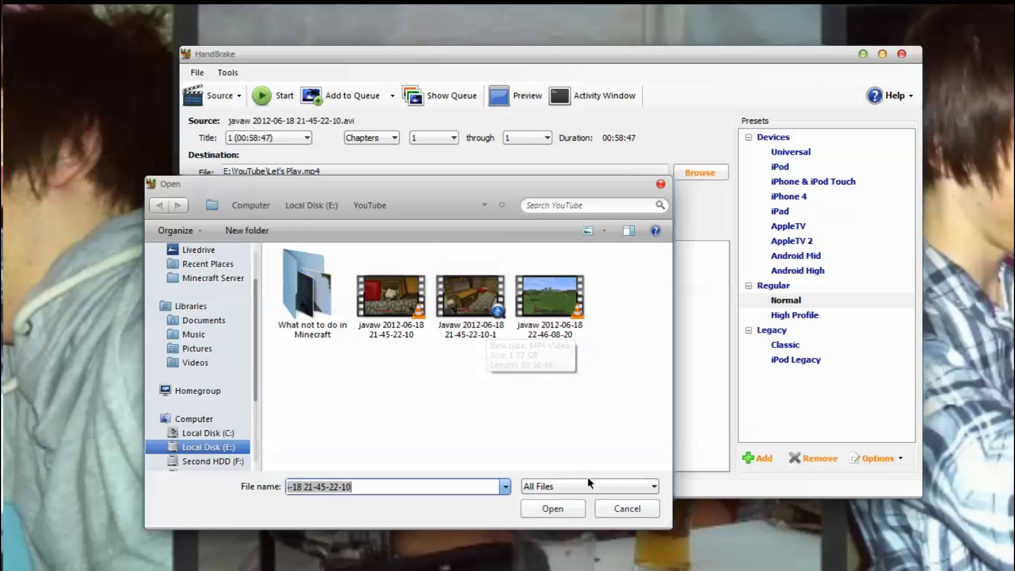
# Compare the video details of the two javaw recordings in their Properties.
pyautogui.click(396, 324)
pyautogui.rightClick(396, 322)
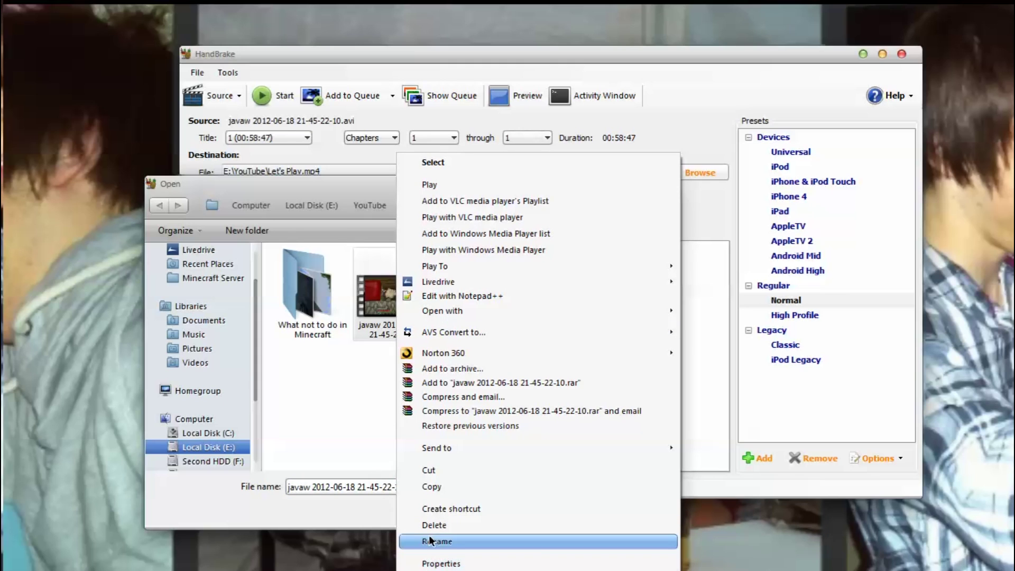
pyautogui.click(438, 564)
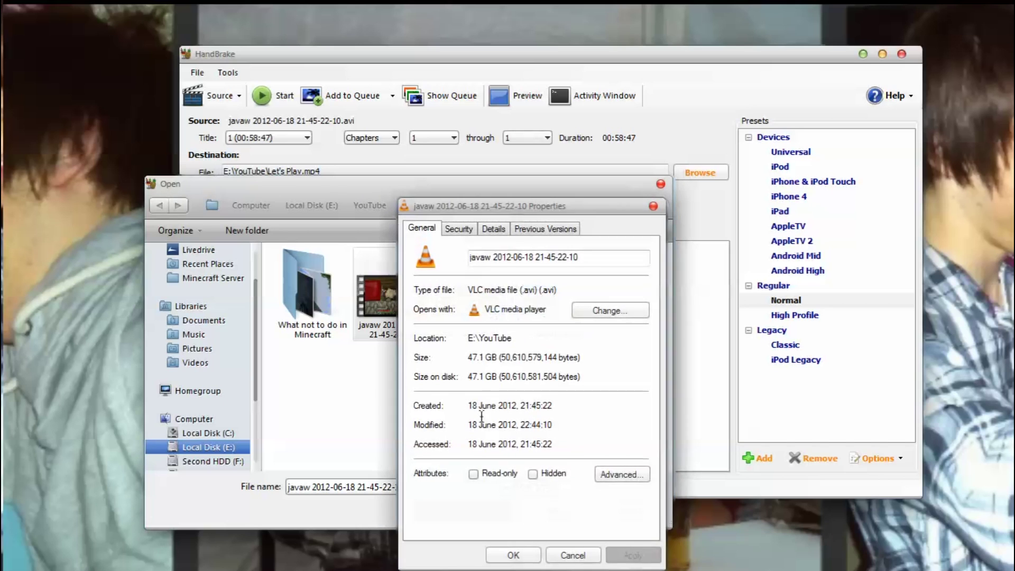
pyautogui.click(495, 229)
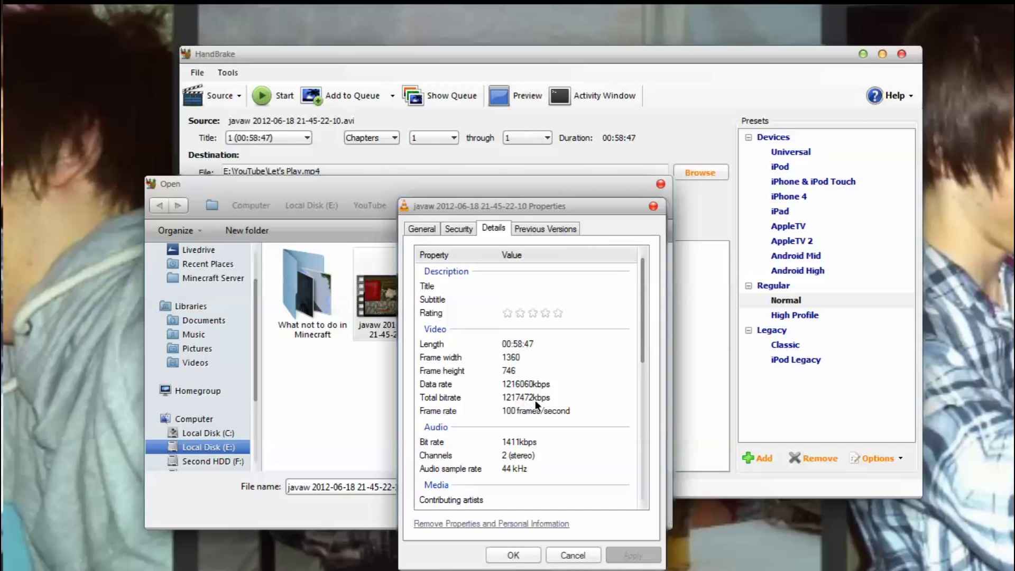
pyautogui.click(573, 555)
pyautogui.click(475, 317)
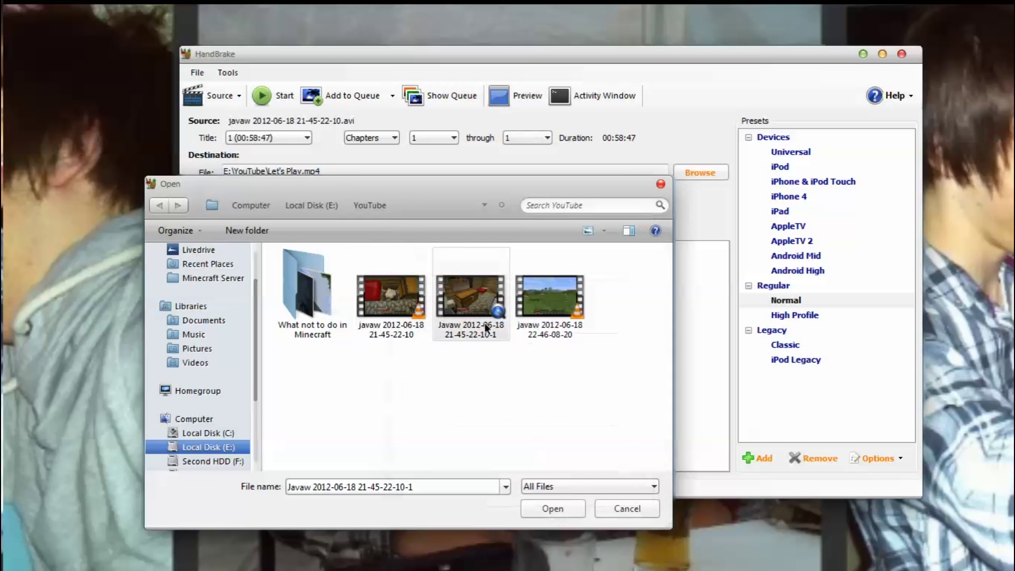
pyautogui.rightClick(485, 318)
pyautogui.click(567, 564)
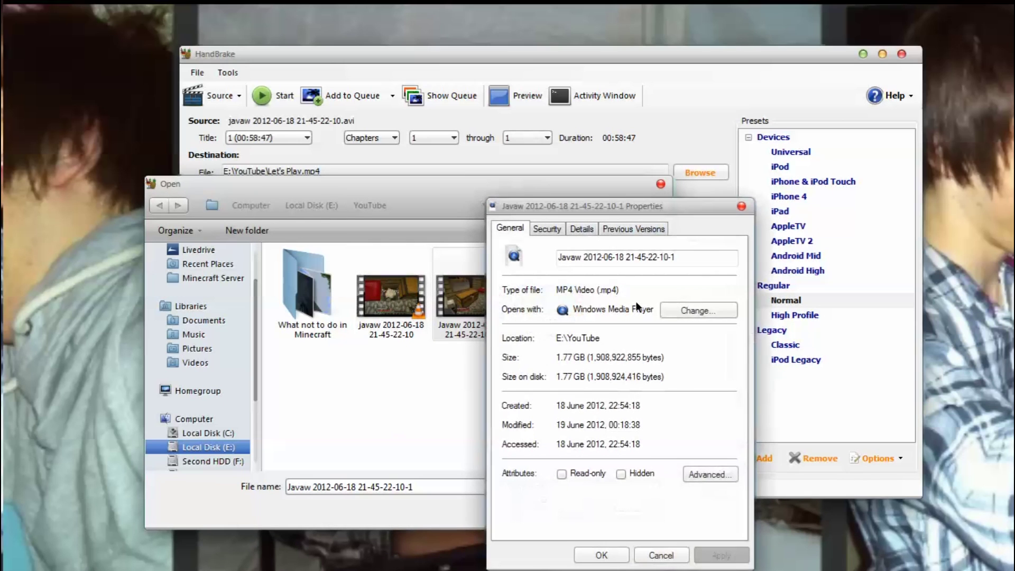
pyautogui.click(586, 233)
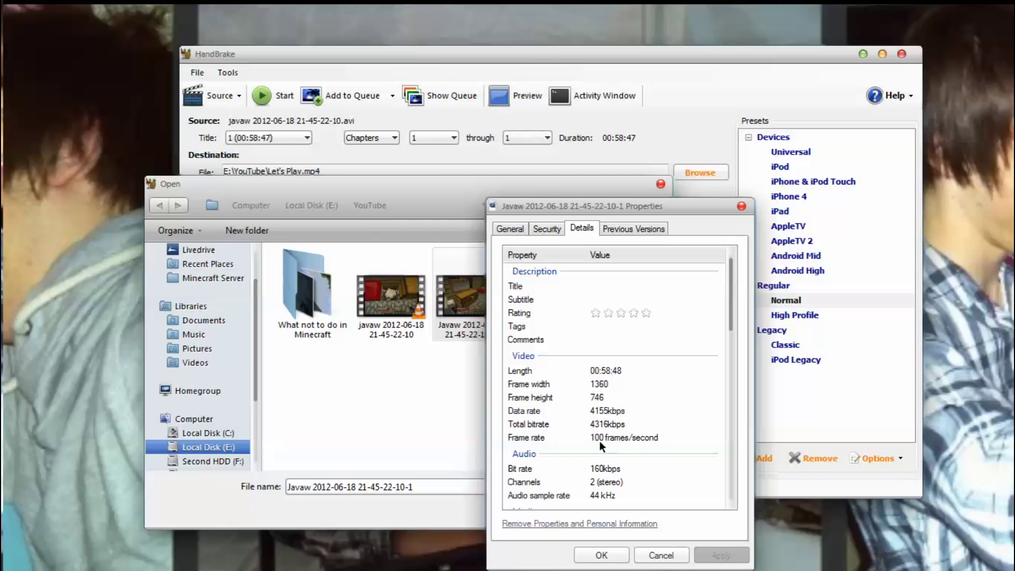
pyautogui.click(661, 555)
# Recheck the first recording's details, then load the 47.1 GB javaw AVI.
pyautogui.click(408, 312)
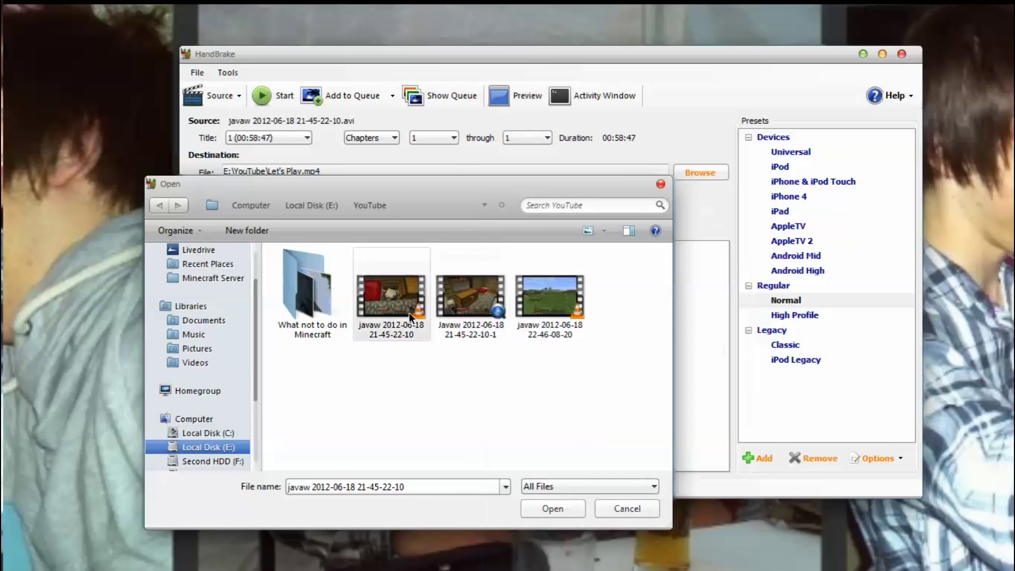
pyautogui.rightClick(408, 313)
pyautogui.click(512, 561)
pyautogui.click(511, 229)
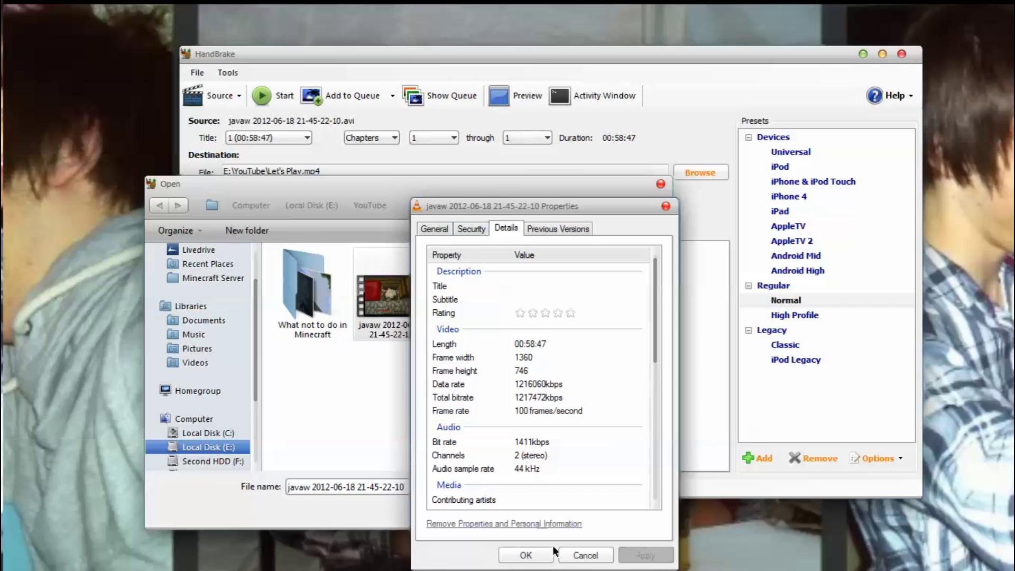
pyautogui.click(585, 555)
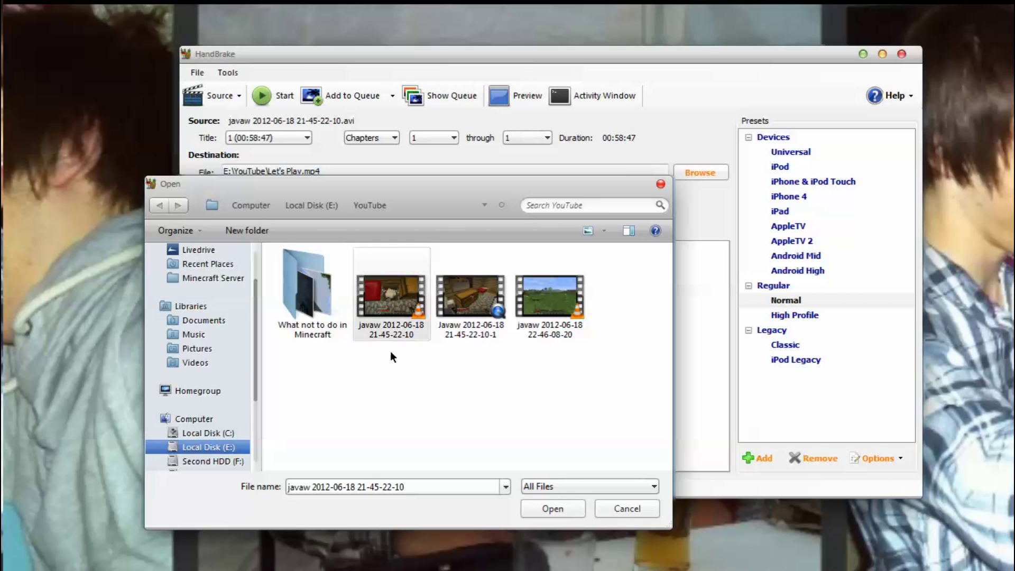
pyautogui.click(552, 508)
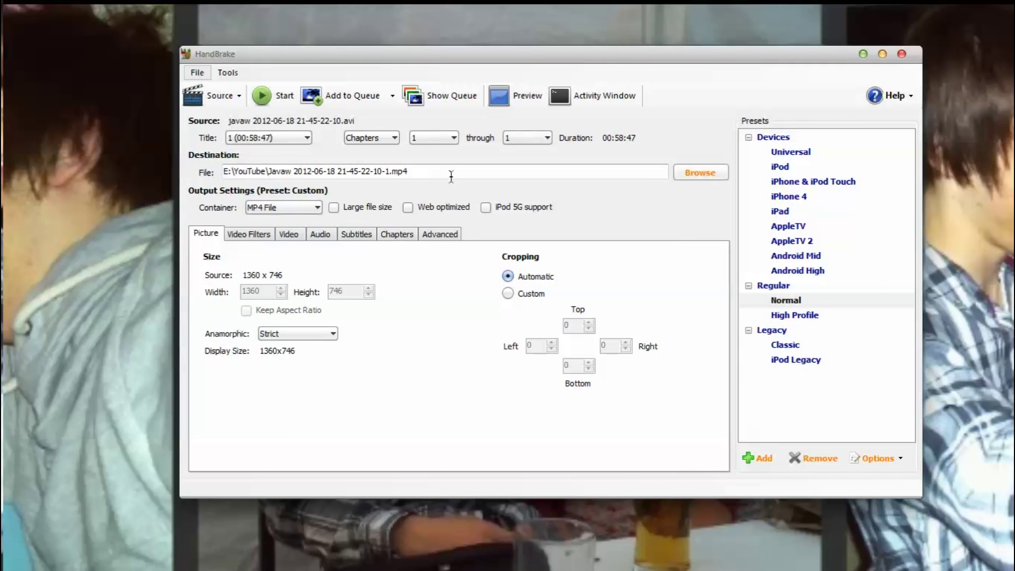
# Set the destination to Let's Play.mp4 in E:\YouTube.
pyautogui.click(696, 172)
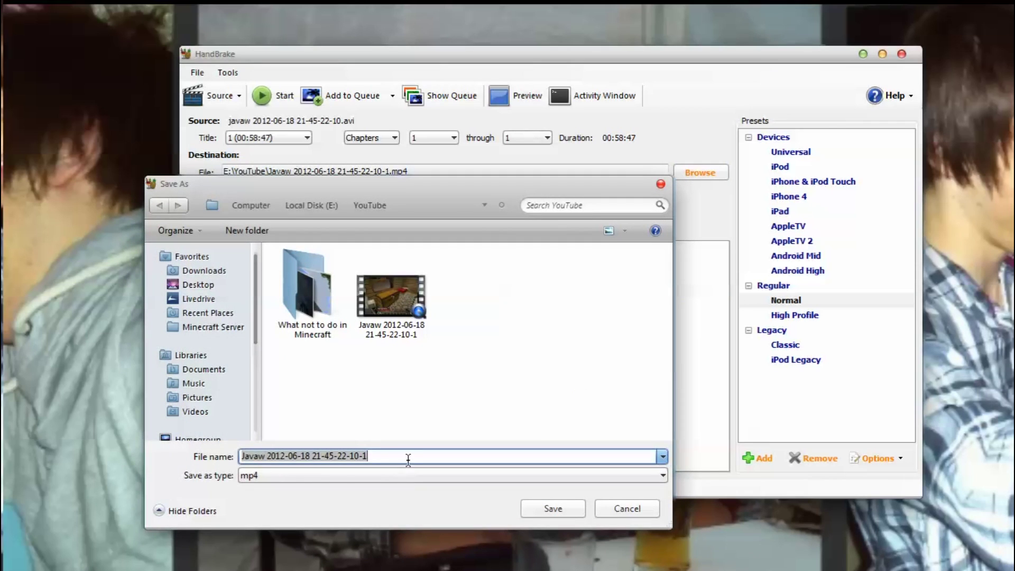
pyautogui.write("Let's Play")
pyautogui.press('Return')
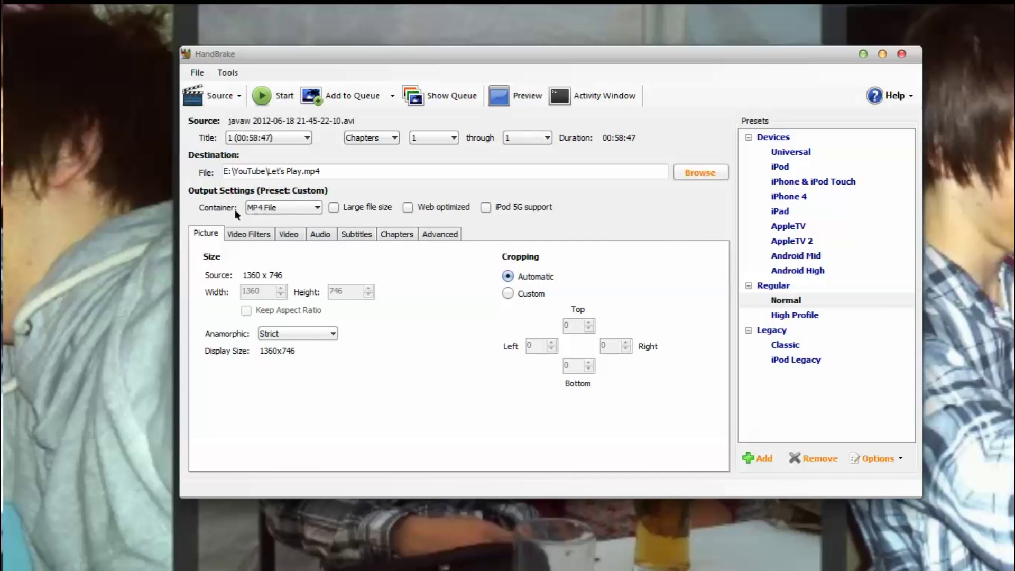
# Keep MP4 File as the container and enable Web optimized.
pyautogui.click(268, 207)
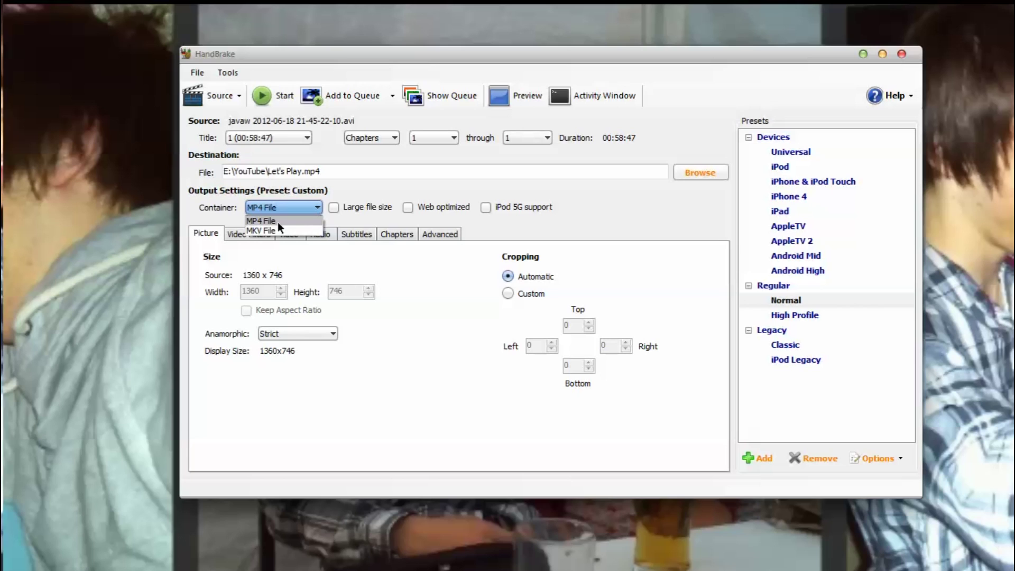
pyautogui.click(278, 221)
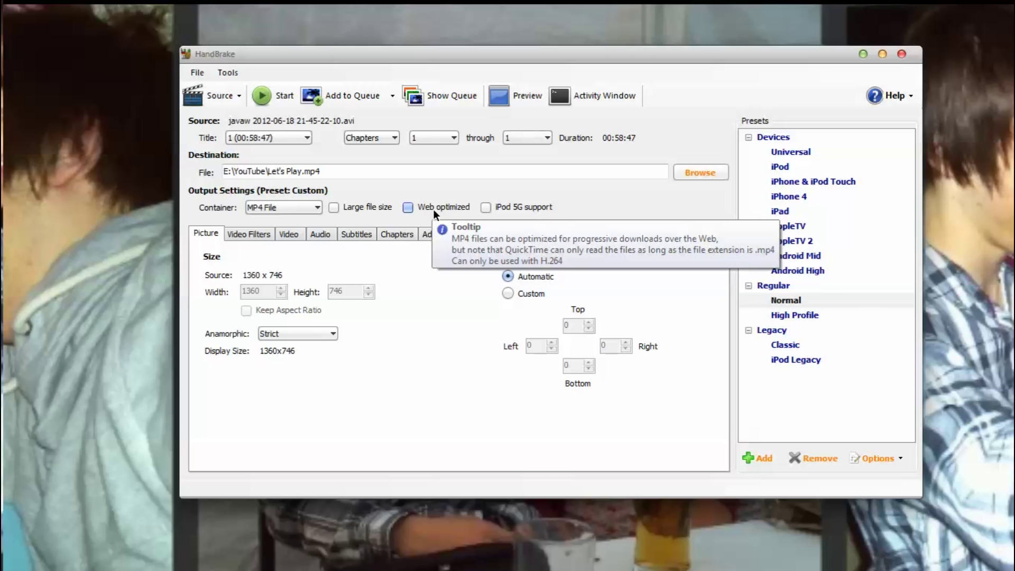
pyautogui.click(438, 209)
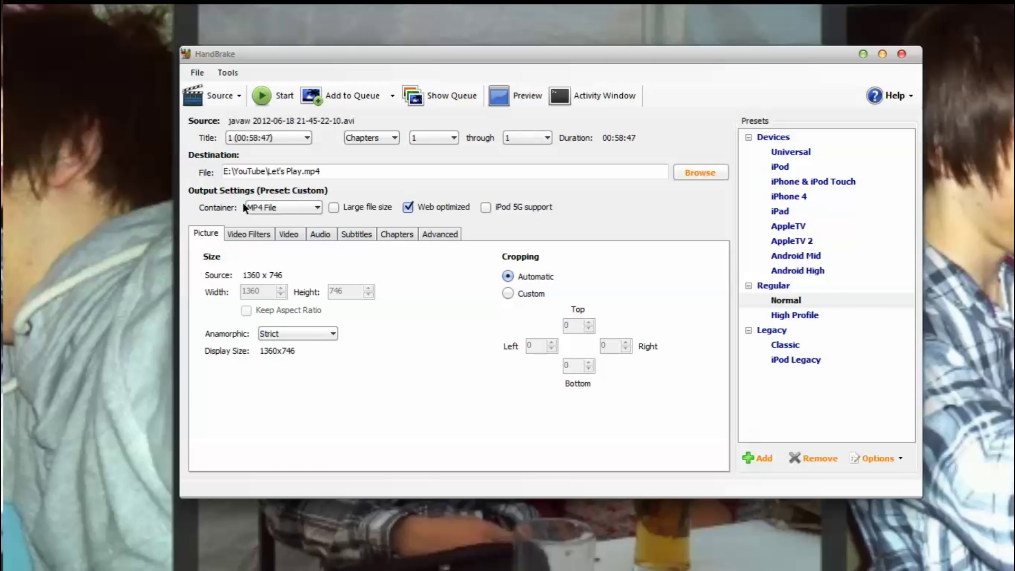
pyautogui.click(248, 234)
pyautogui.click(289, 234)
pyautogui.click(320, 234)
pyautogui.click(354, 233)
pyautogui.click(412, 235)
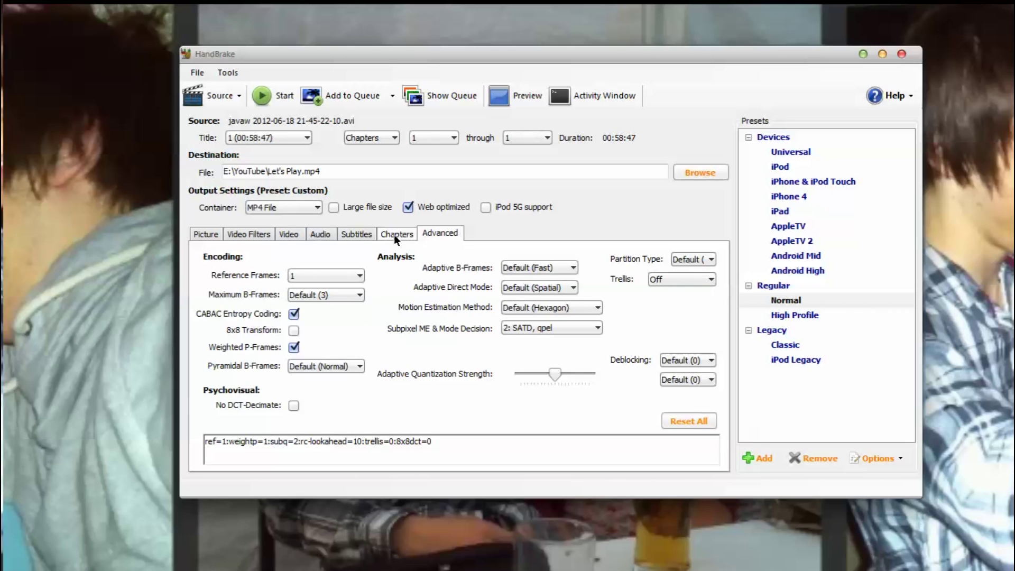
pyautogui.click(401, 233)
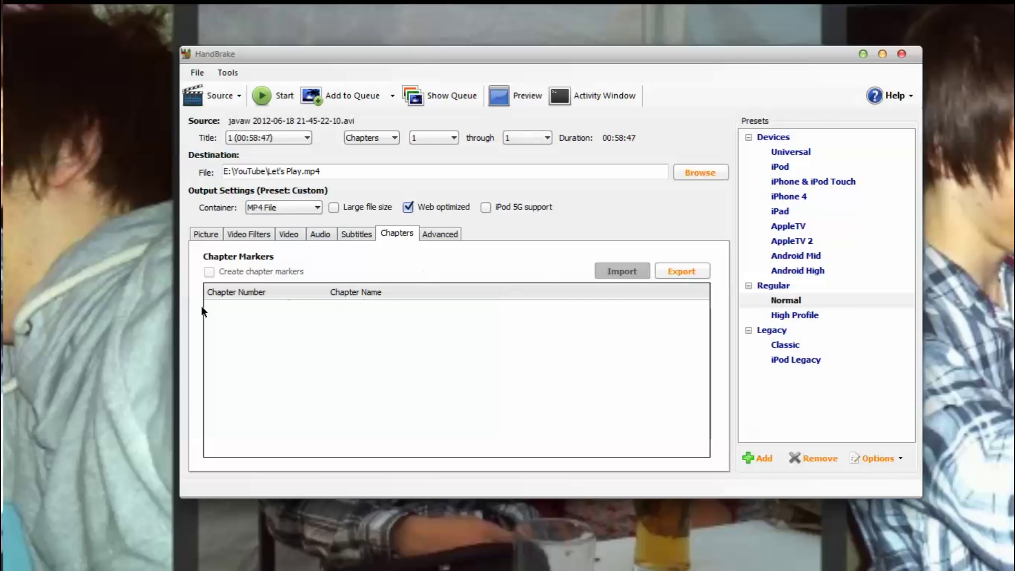
pyautogui.click(438, 232)
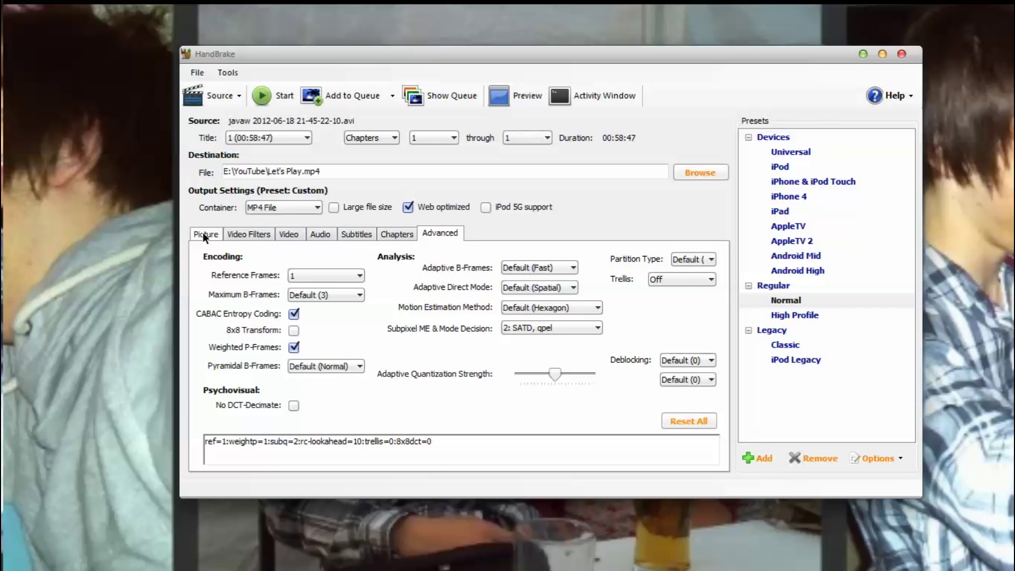
pyautogui.click(204, 234)
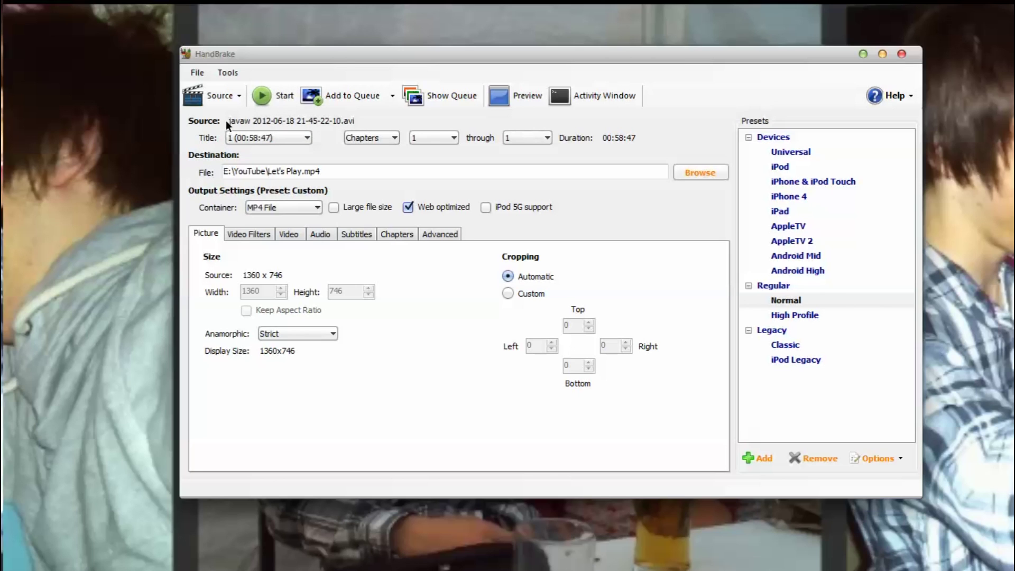
pyautogui.click(221, 96)
pyautogui.click(252, 169)
pyautogui.click(333, 171)
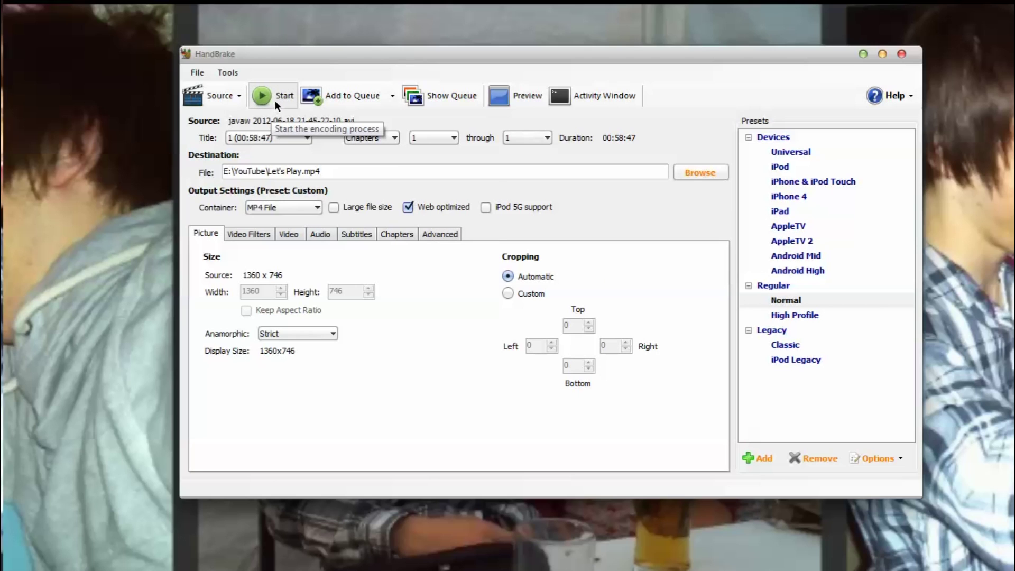
pyautogui.click(239, 98)
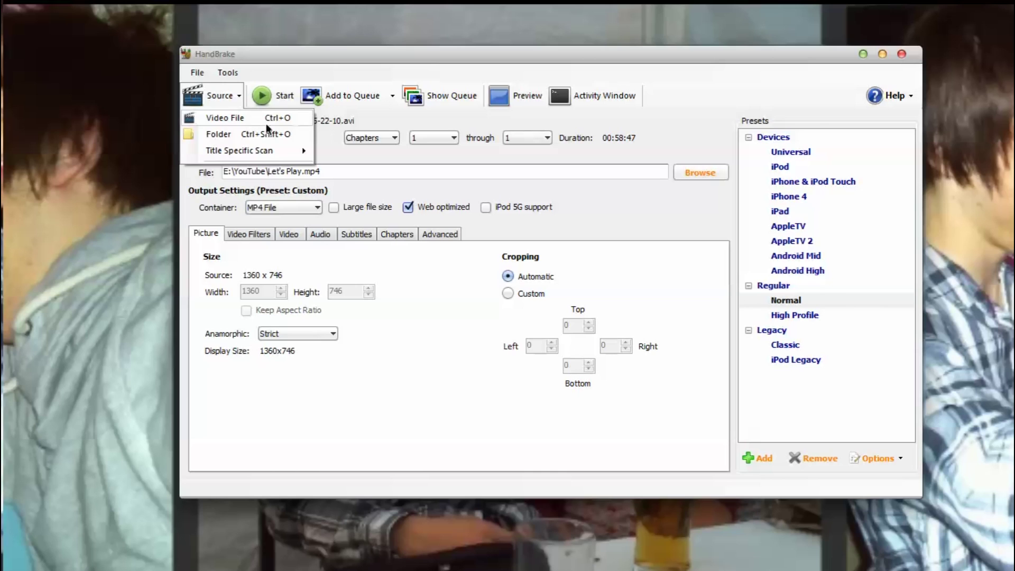
pyautogui.click(364, 150)
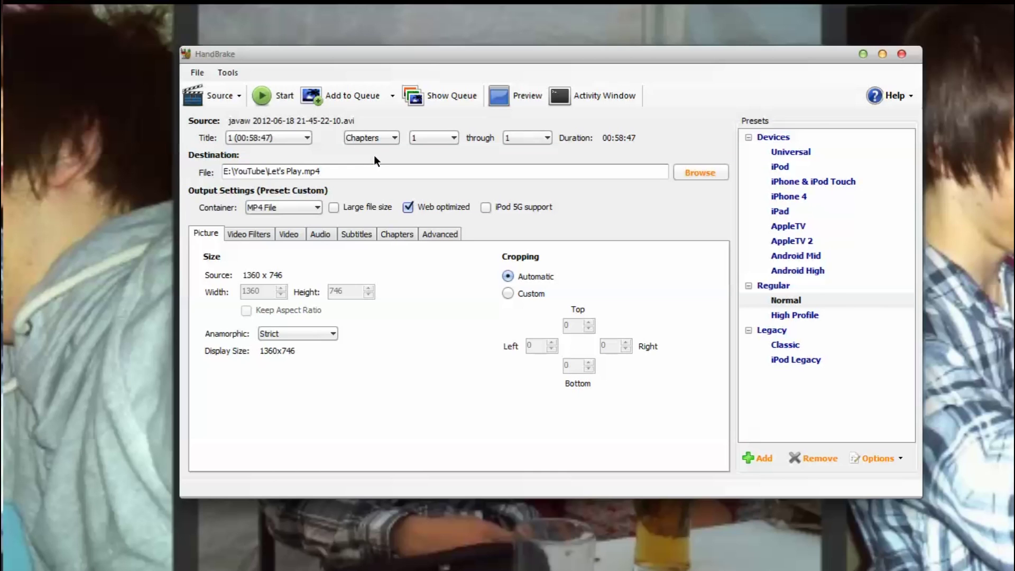